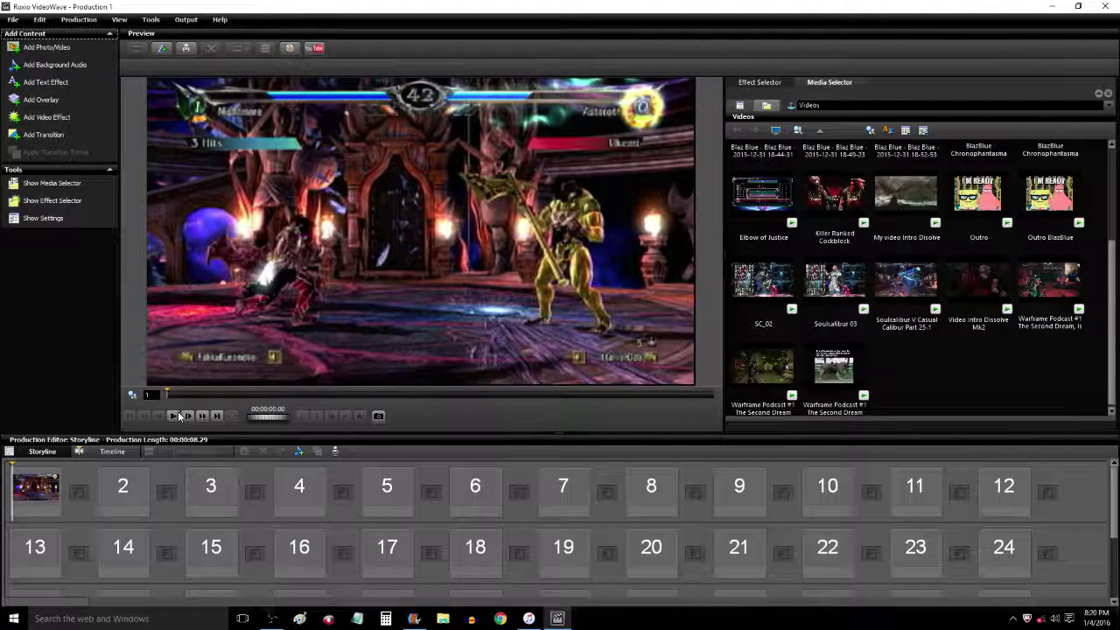
- Play the VideoWave preview, then start a new Movie Maker project without saving the old one
click(178, 417)
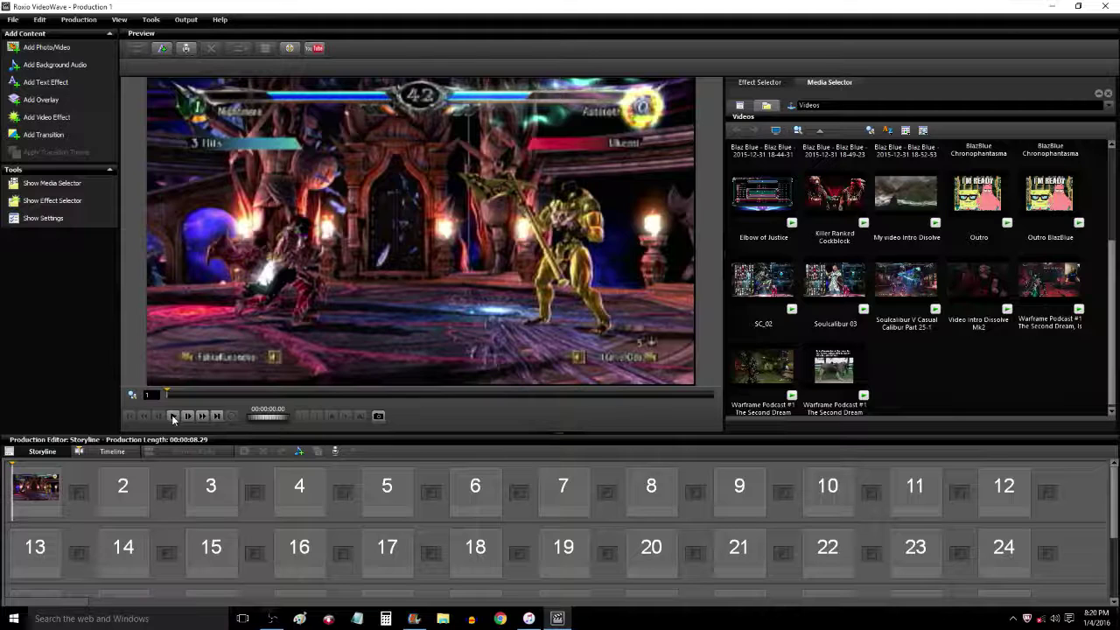
click(414, 619)
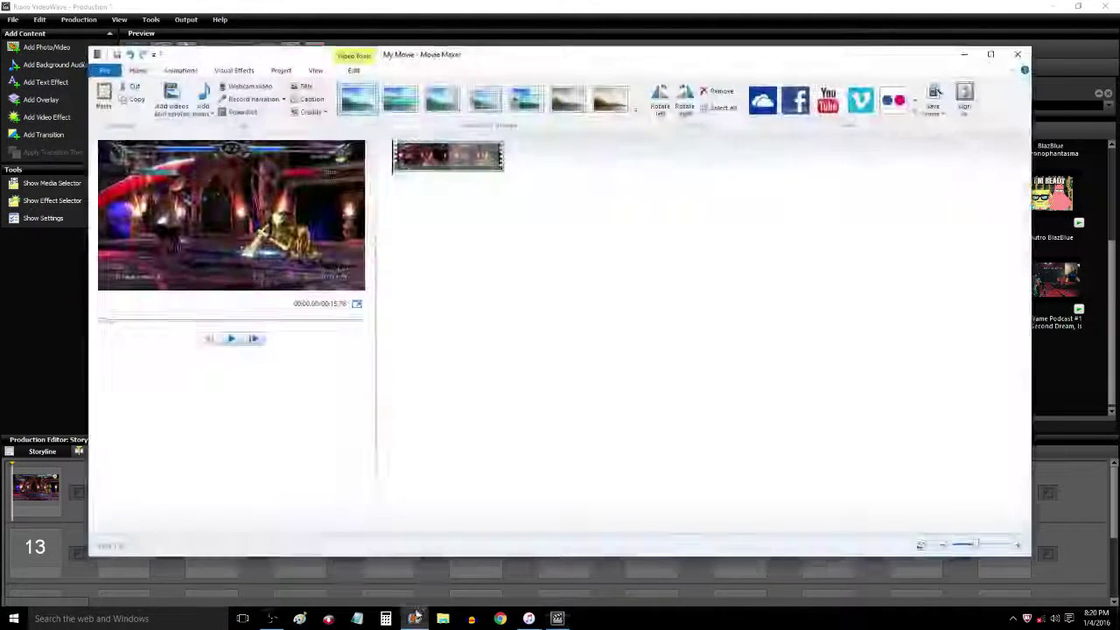
click(104, 70)
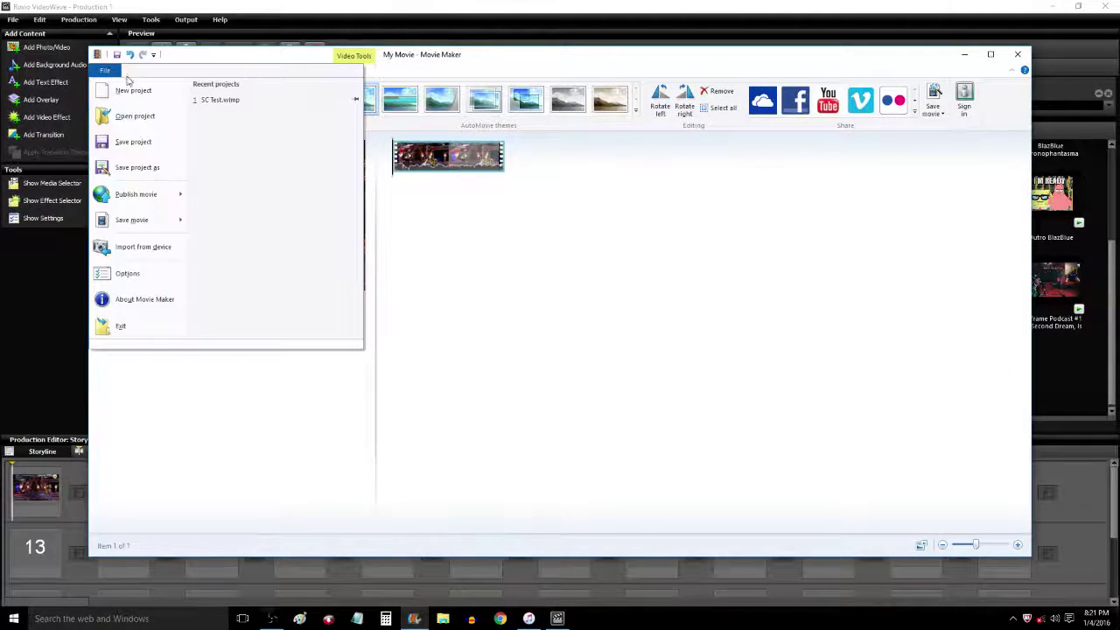
click(109, 325)
click(590, 308)
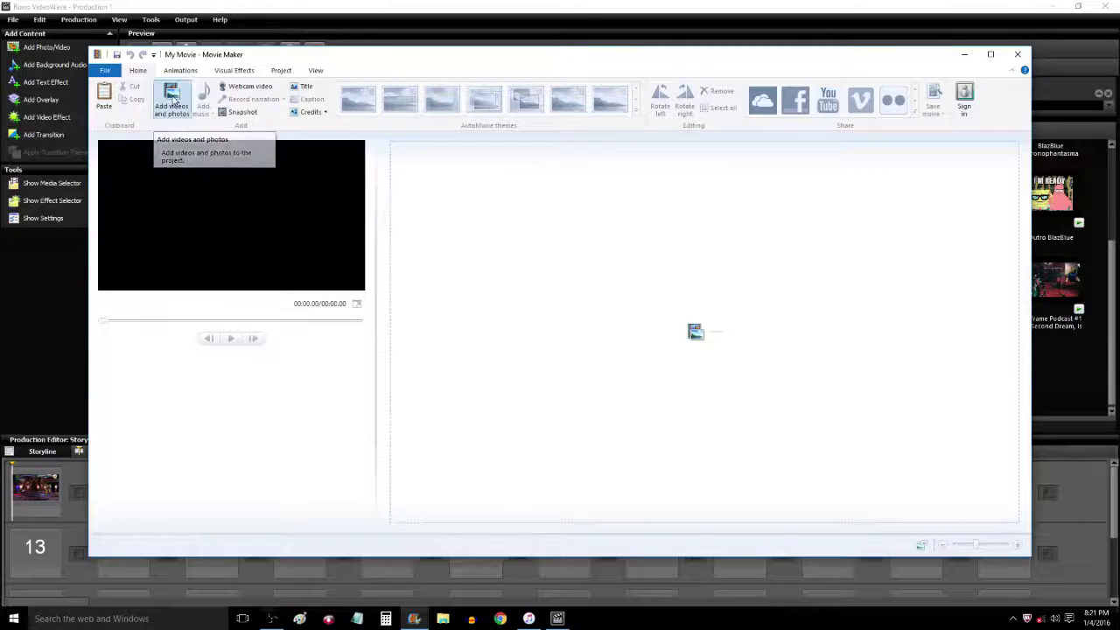
- Add the SC_02 gameplay video to the new Movie Maker project
click(171, 98)
scroll(604, 454, down, 1)
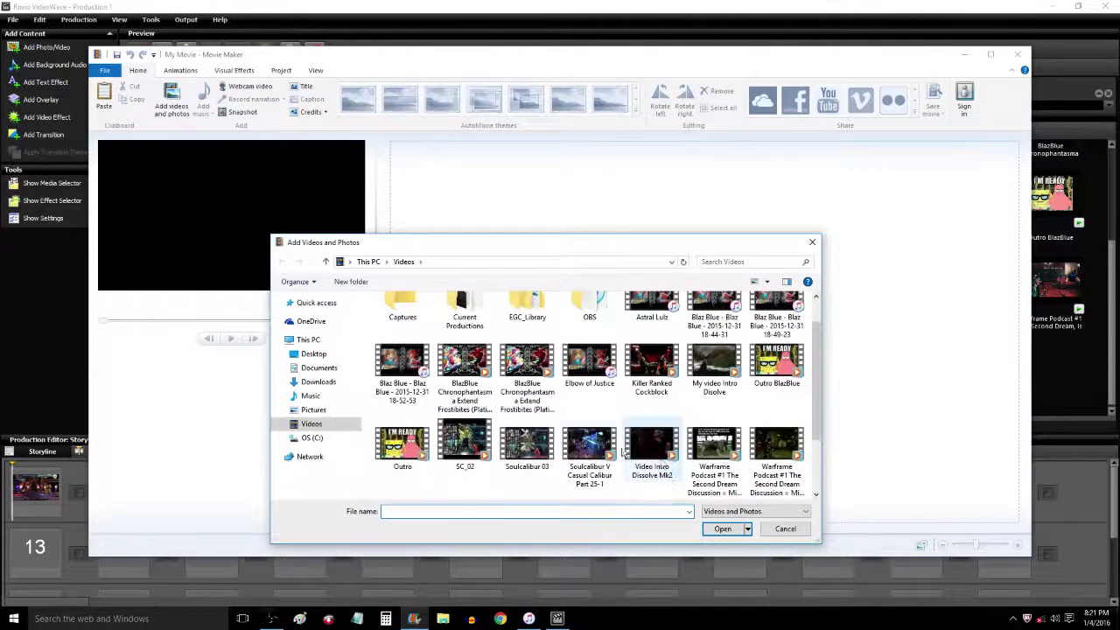
double_click(464, 443)
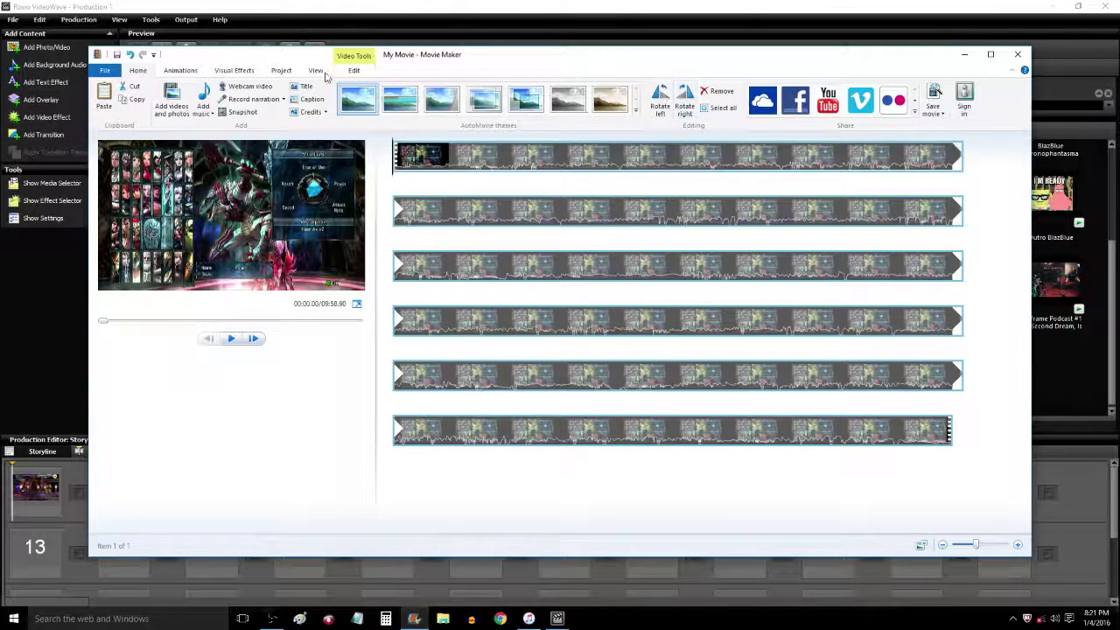
- Trim SC_02 to start at about 123.22 s and end at about 140.41 s
click(353, 71)
click(383, 97)
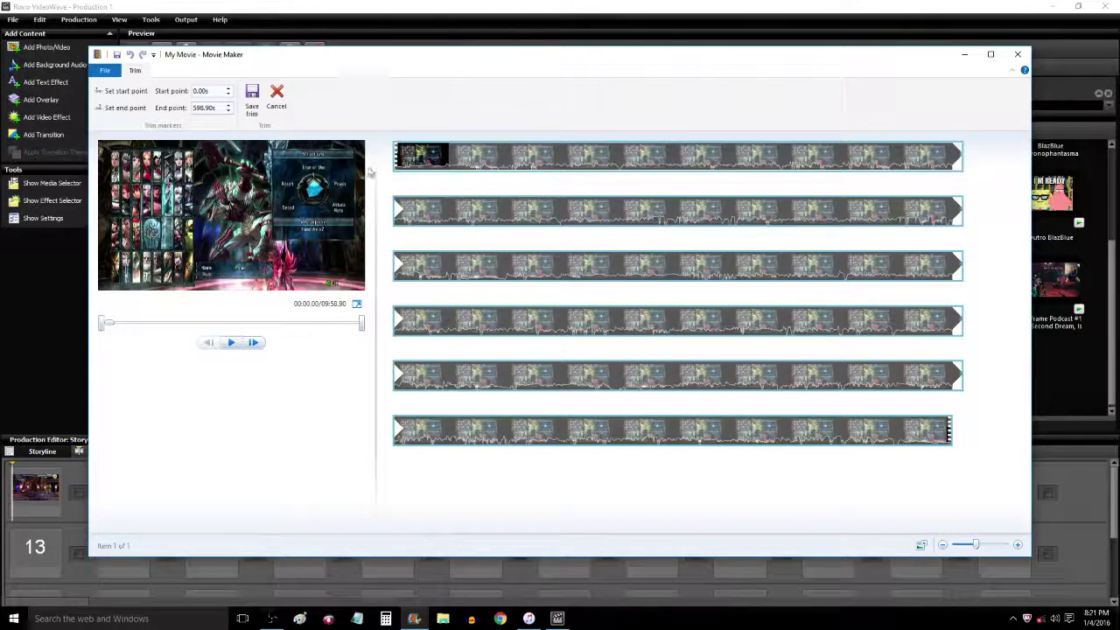
drag(104, 324, 138, 329)
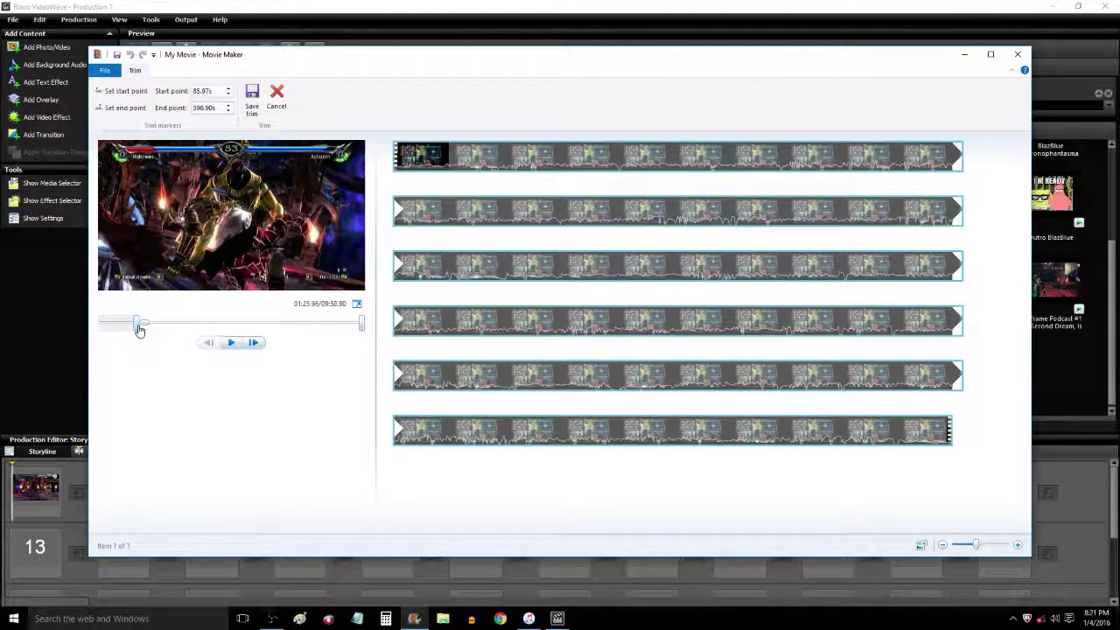
drag(139, 330, 154, 331)
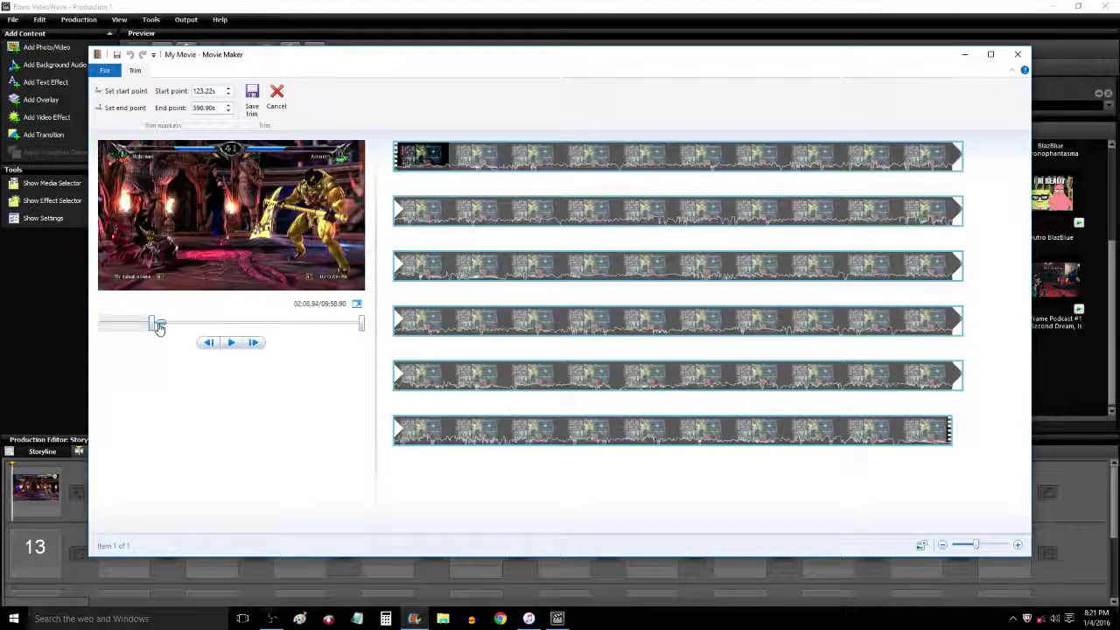
drag(361, 322, 177, 332)
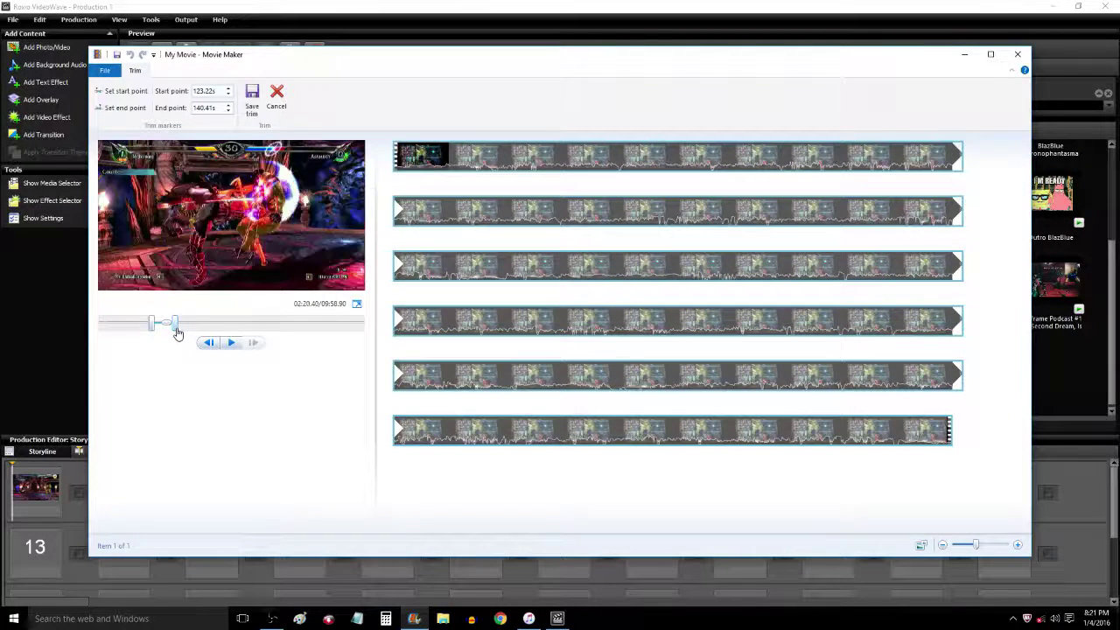
- Save the trim and export the clip as a movie named SC Test
click(251, 96)
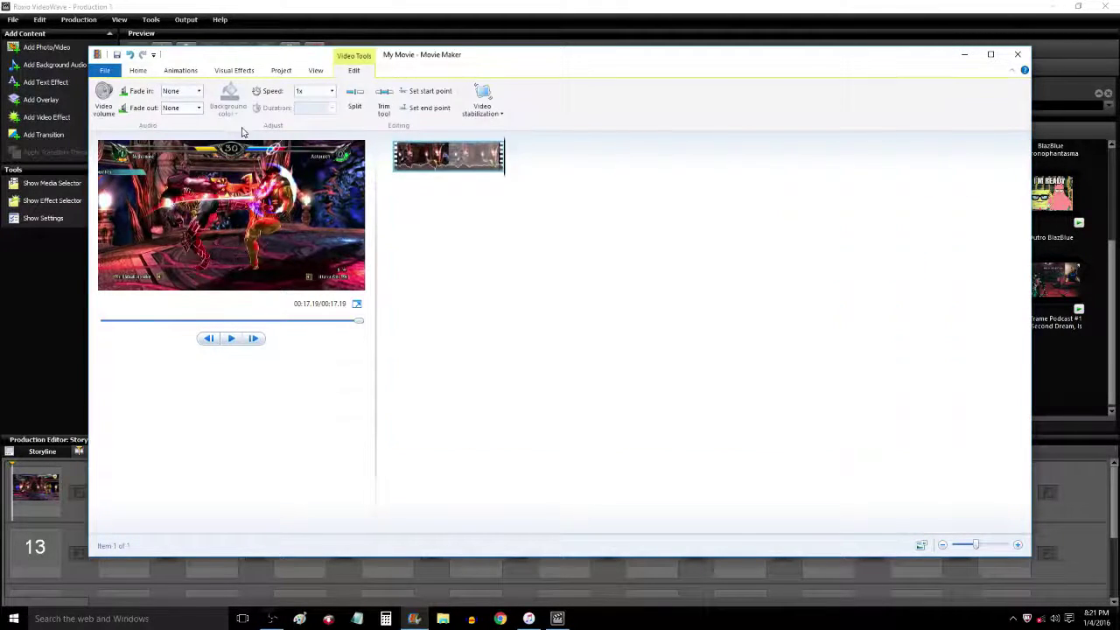
click(138, 70)
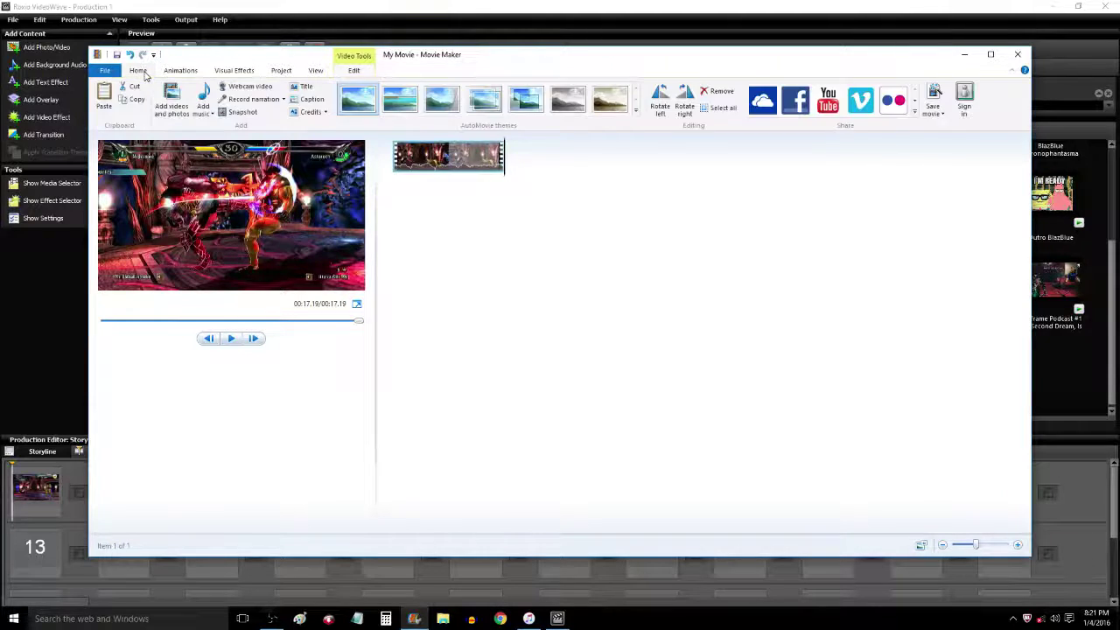
click(936, 93)
text(SC)
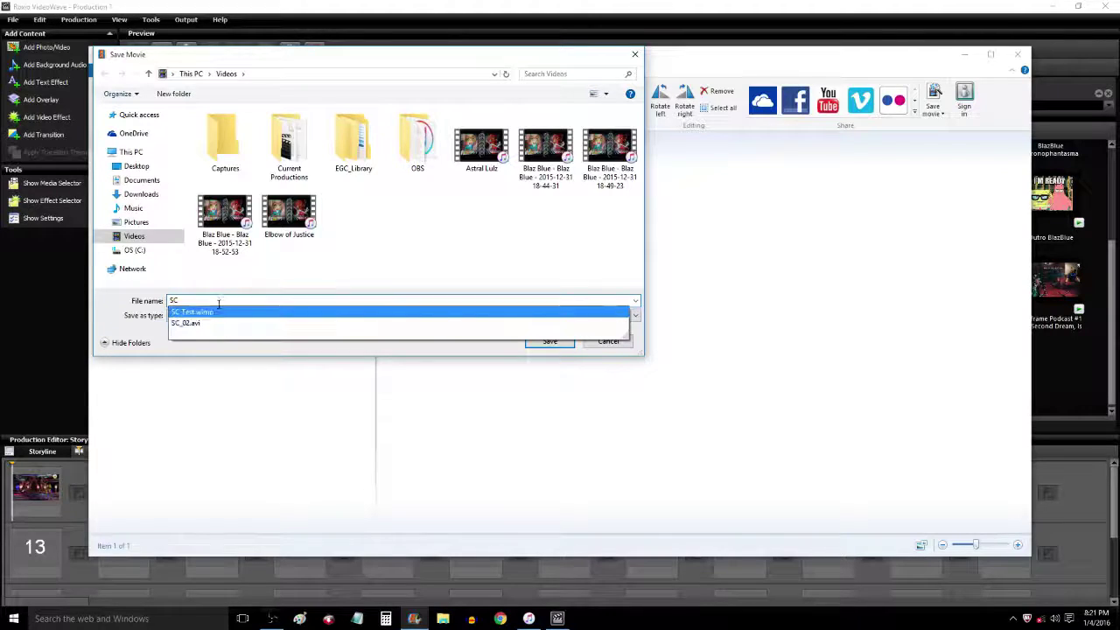
text( Test)
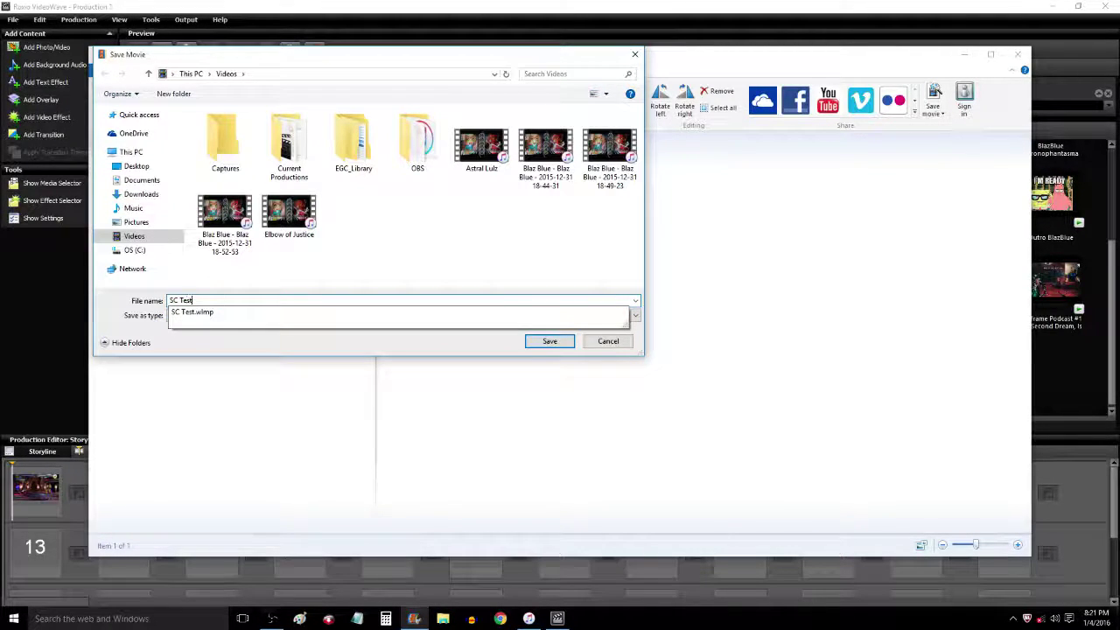
key(Return)
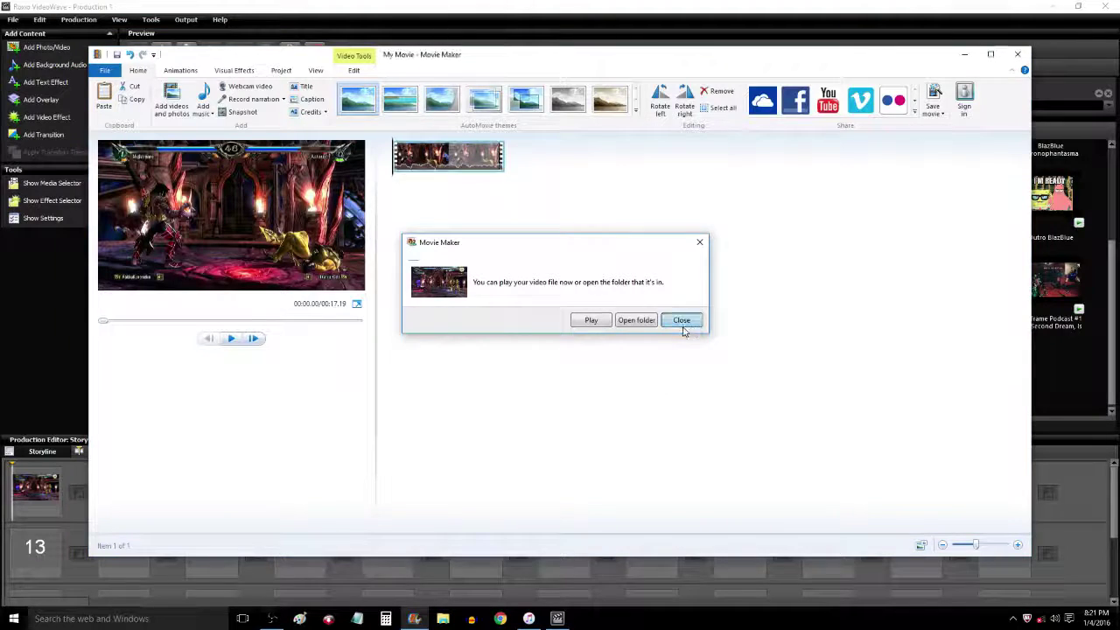
- Dismiss the export notice and close Movie Maker without saving the project
click(681, 320)
click(1017, 54)
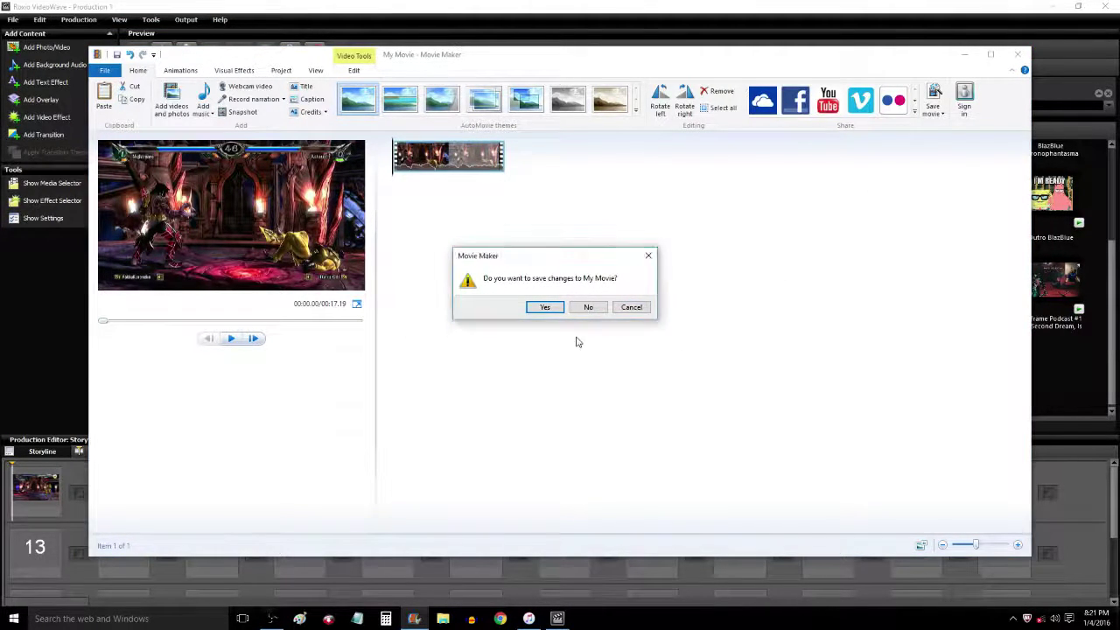
click(588, 307)
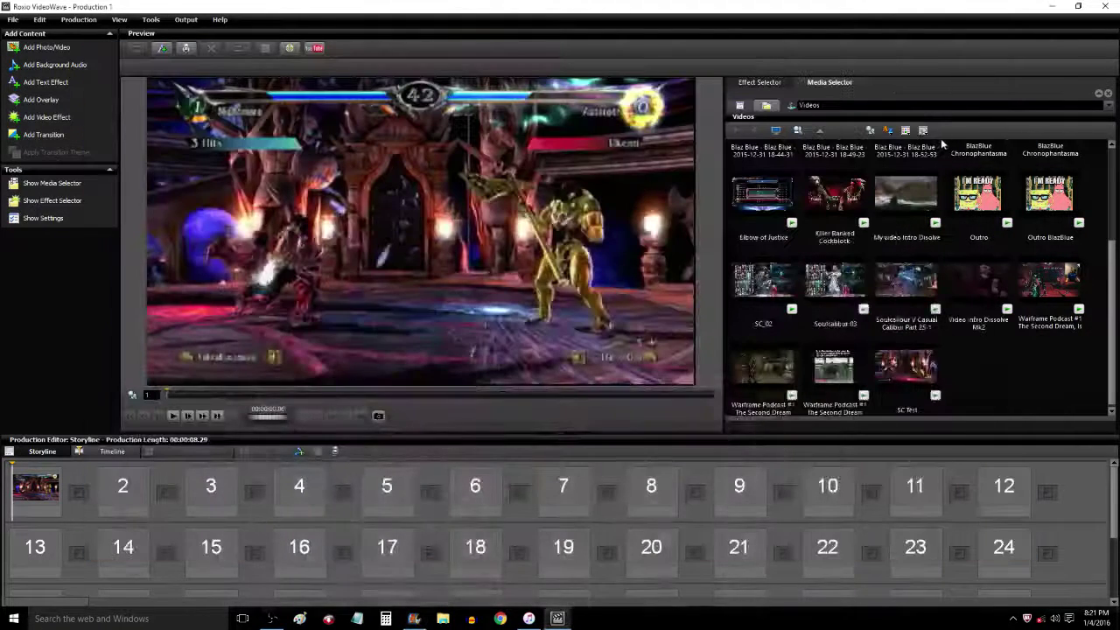
- Place the SC Test clip in storyline slot 2 and play the preview
click(906, 368)
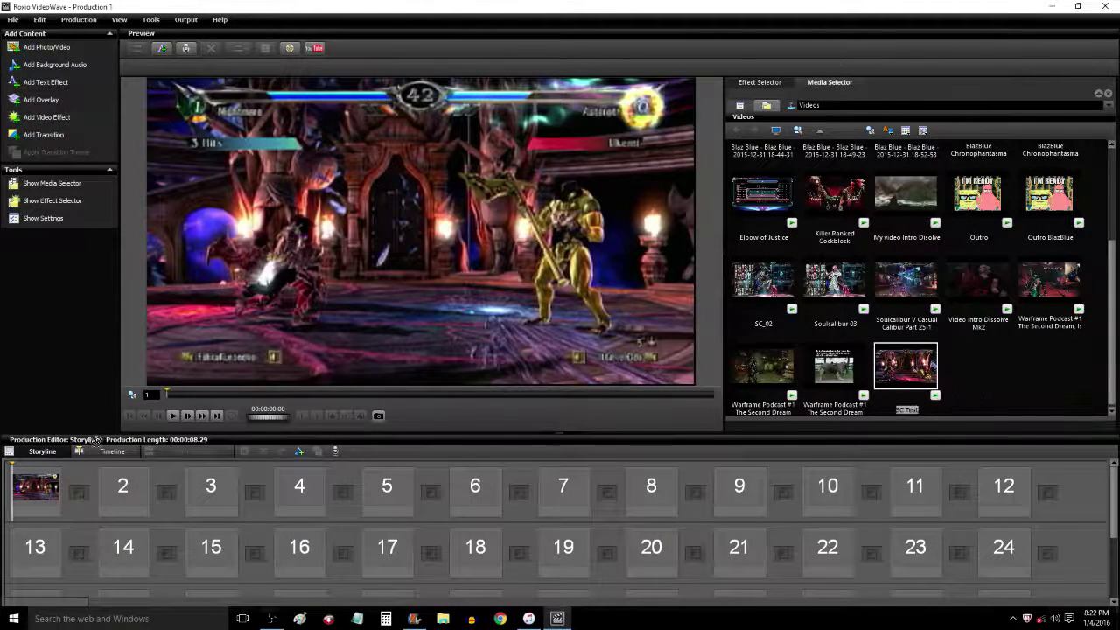
drag(96, 439, 123, 488)
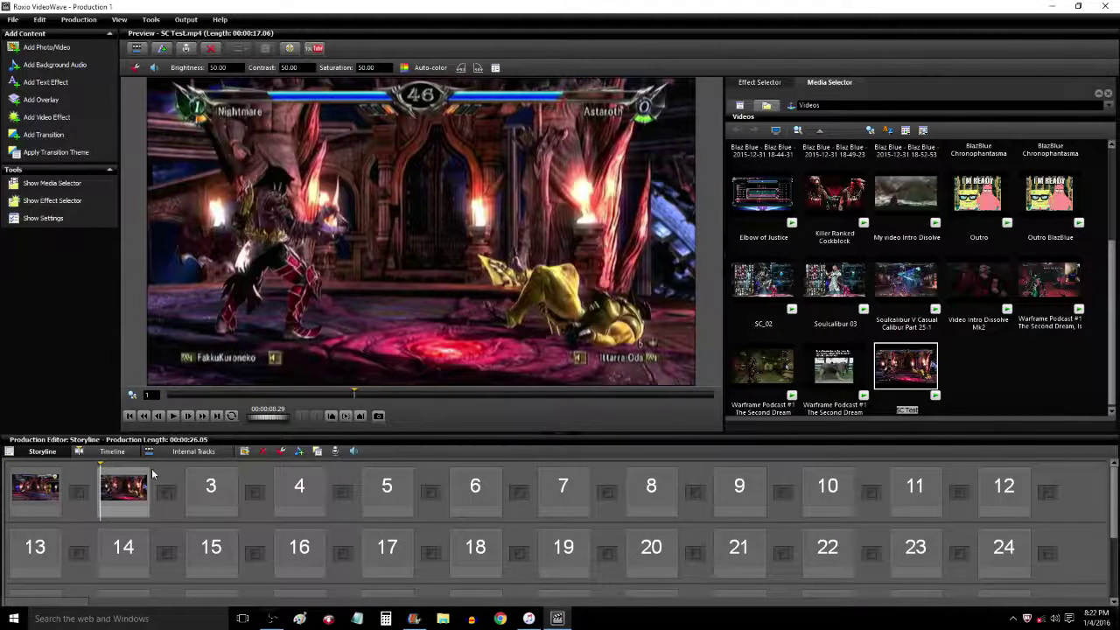
click(353, 451)
click(173, 417)
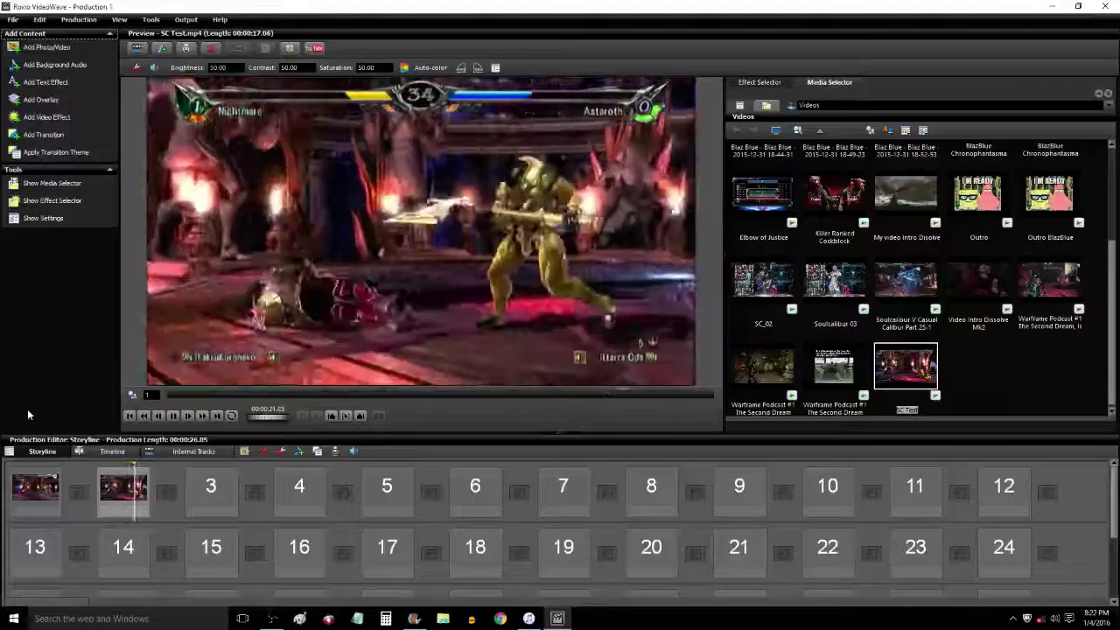
- Pause the preview about 24 seconds into the 26-second production
click(172, 416)
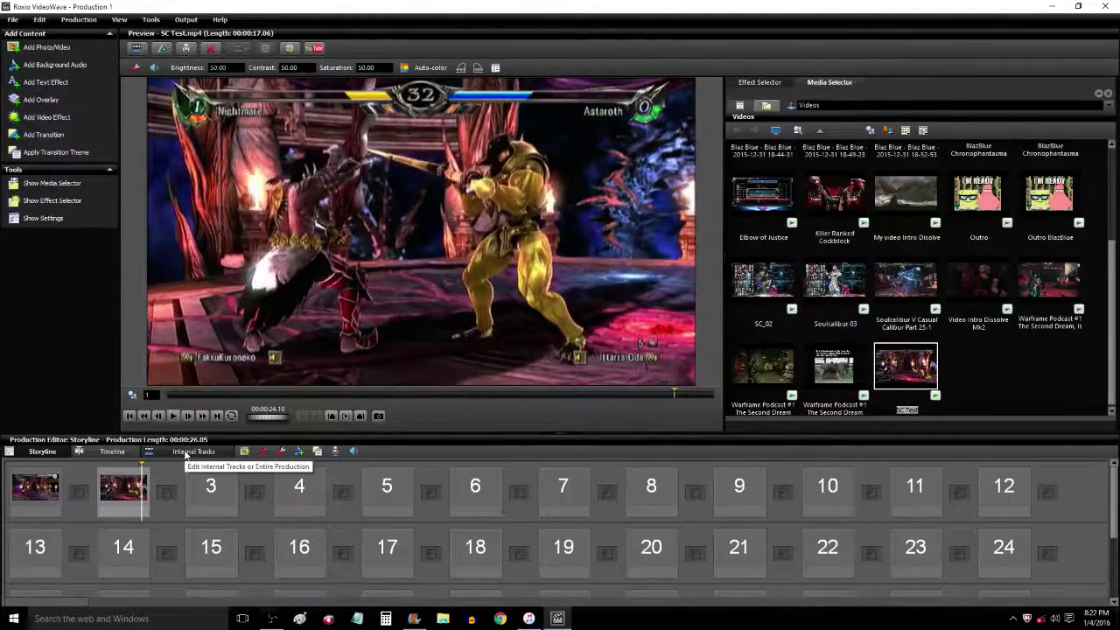